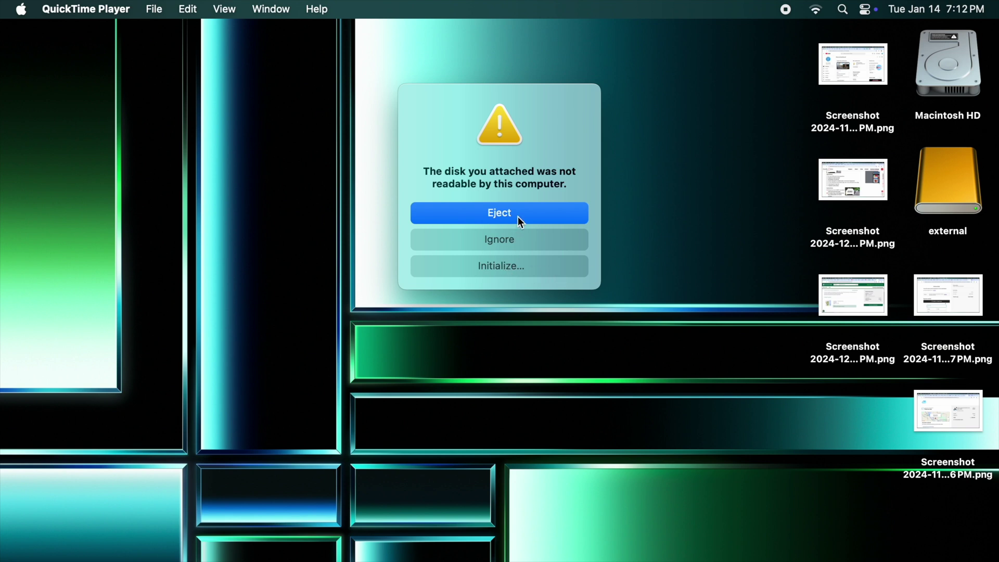
Choose to initialize the unreadable disk and select the WD_BLACK SN770 2TB Media drive in Disk Utility
{"action": "left_click", "coordinate": [511, 267]}
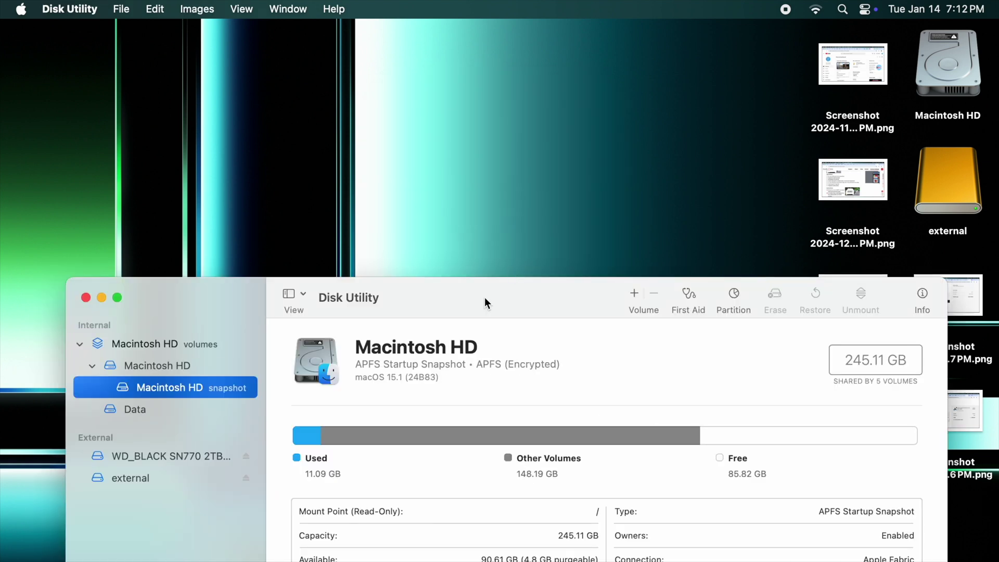
{"action": "left_click_drag", "start_coordinate": [485, 298], "coordinate": [504, 142]}
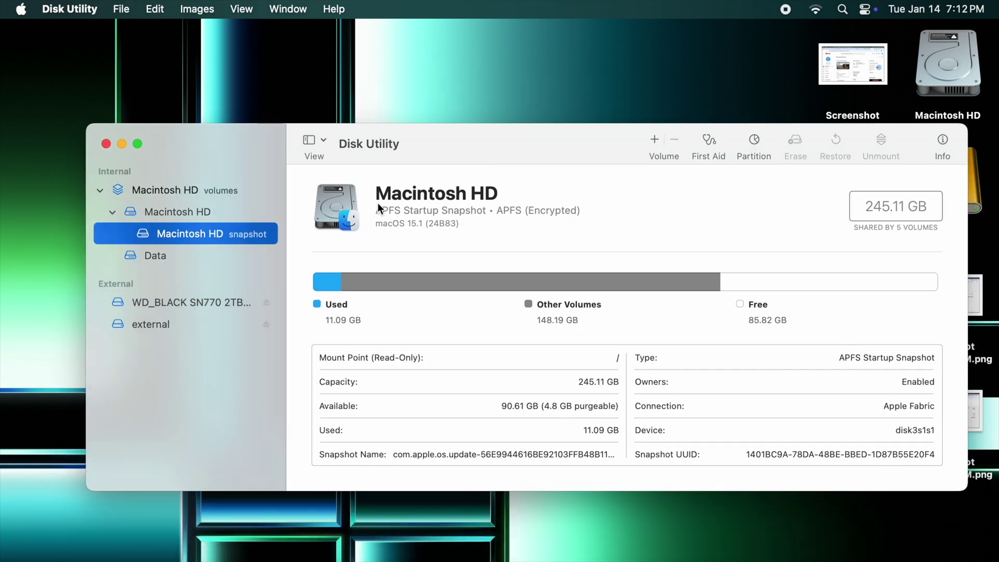
{"action": "left_click", "coordinate": [182, 304]}
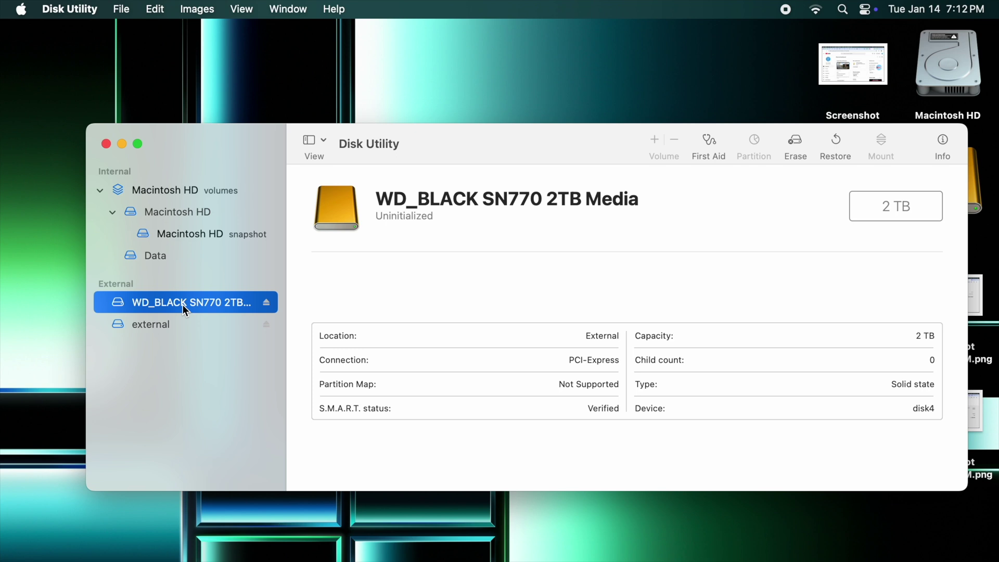
{"action": "left_click", "coordinate": [182, 304]}
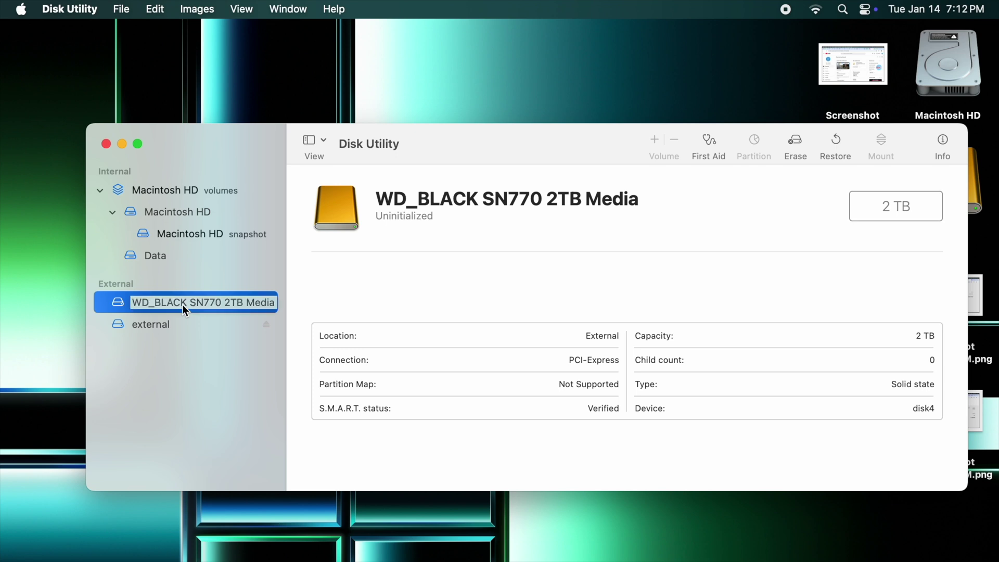
{"action": "key", "text": "Escape"}
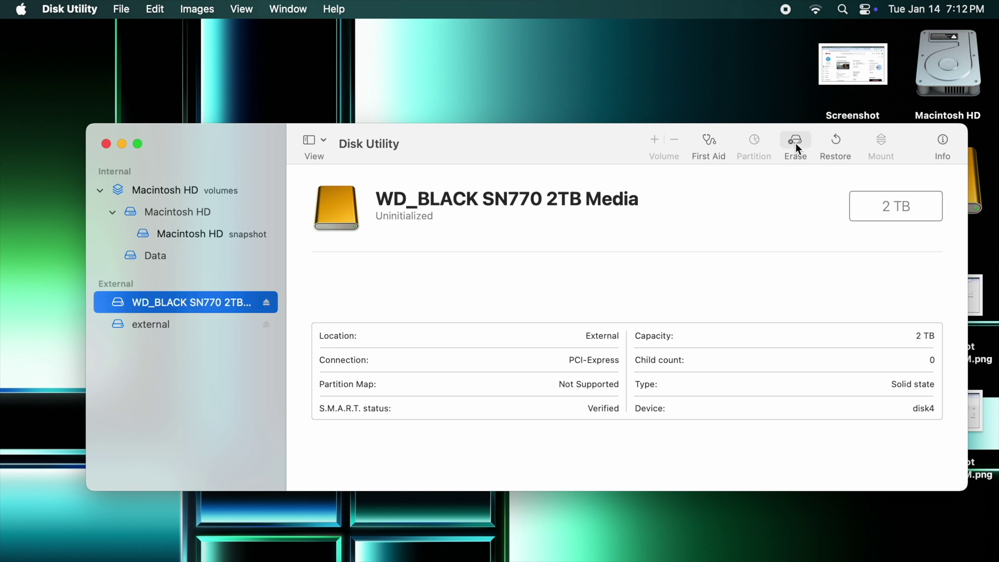
Erase the WD_BLACK SN770 2TB Media drive with the name External 2, APFS format and GUID Partition Map scheme
{"action": "left_click", "coordinate": [796, 145]}
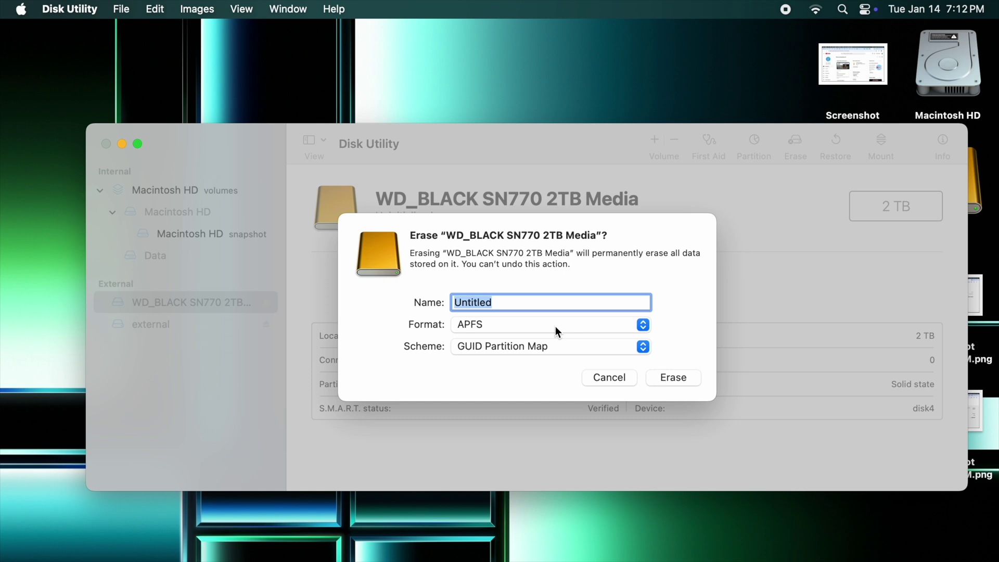
{"action": "left_click", "coordinate": [511, 330]}
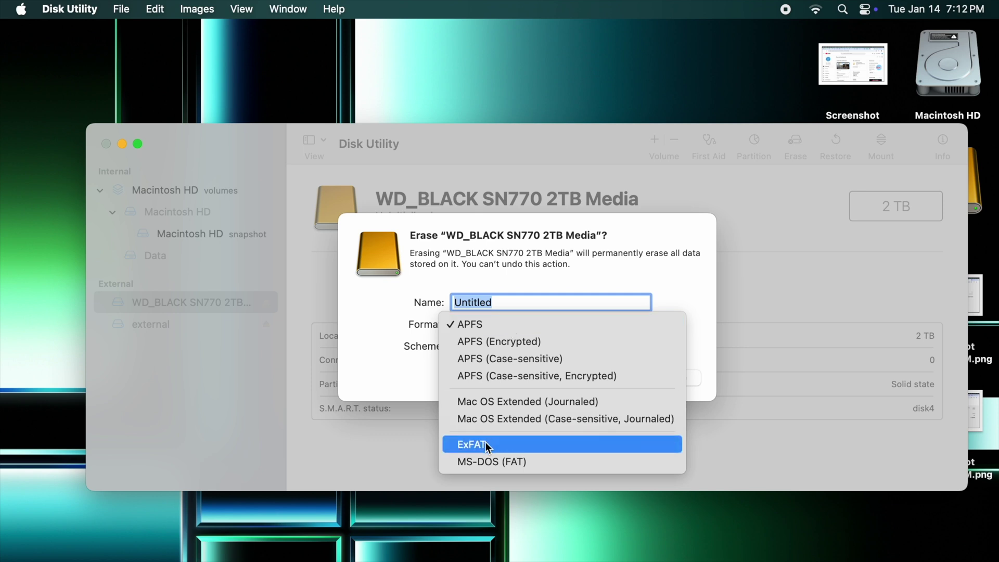
{"action": "left_click", "coordinate": [507, 324]}
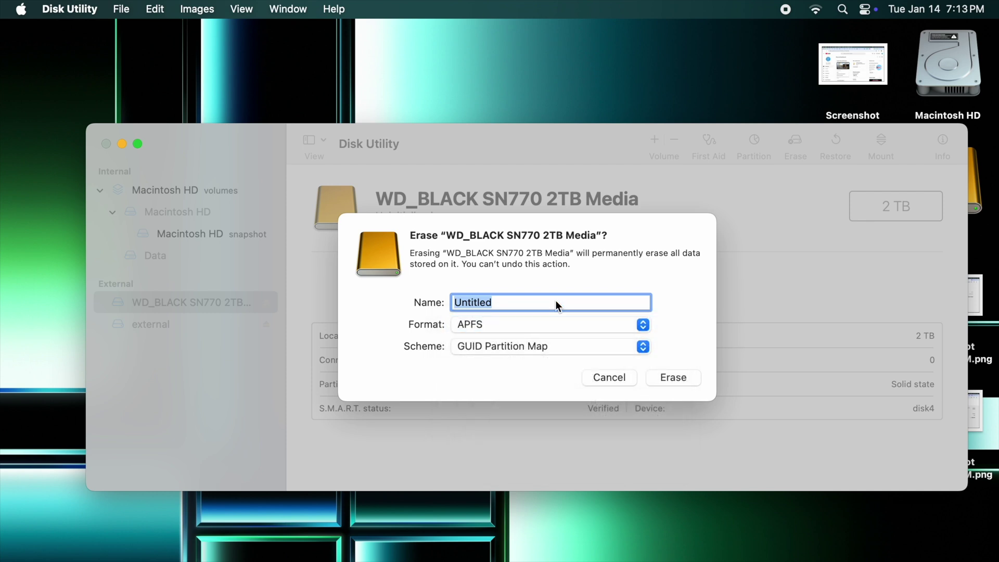
{"action": "type", "text": "External 2"}
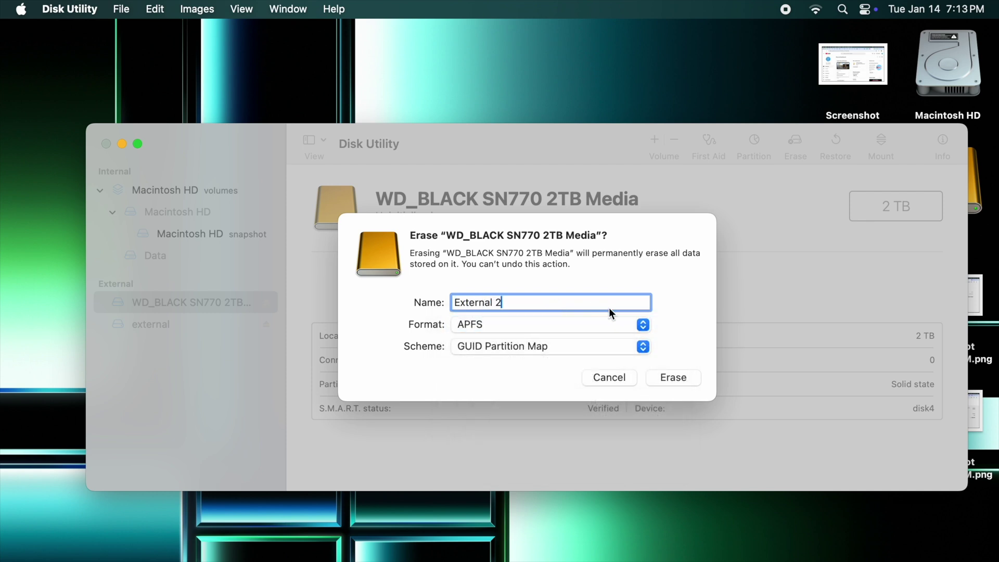
{"action": "left_click", "coordinate": [677, 378]}
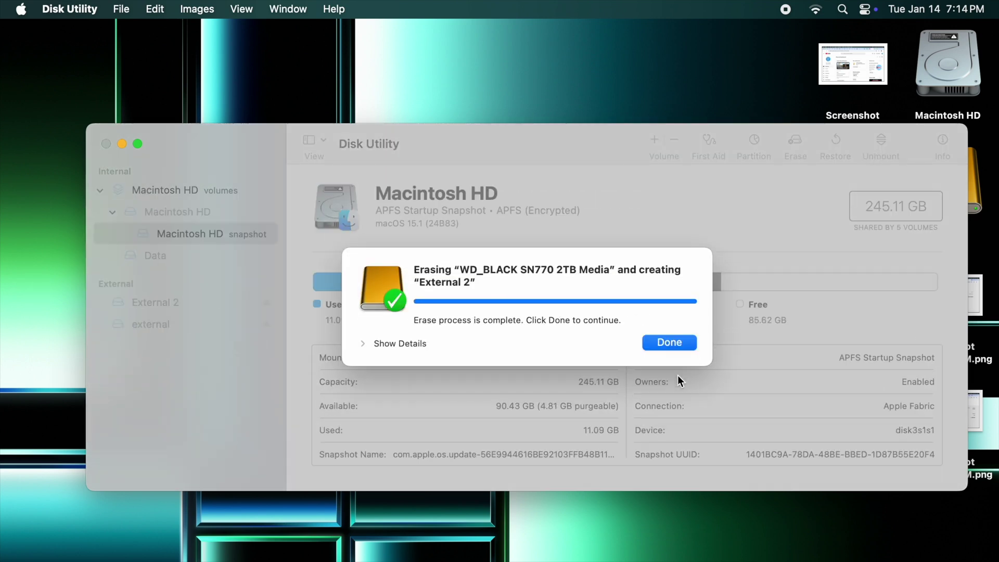
{"action": "left_click", "coordinate": [674, 345]}
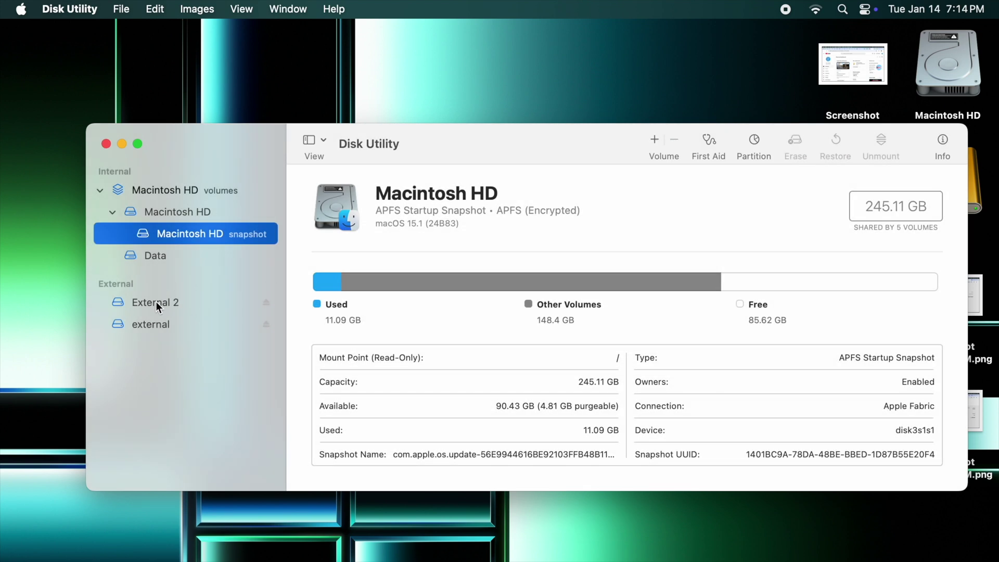
Quit Disk Utility and return to the desktop
{"action": "left_click", "coordinate": [86, 10]}
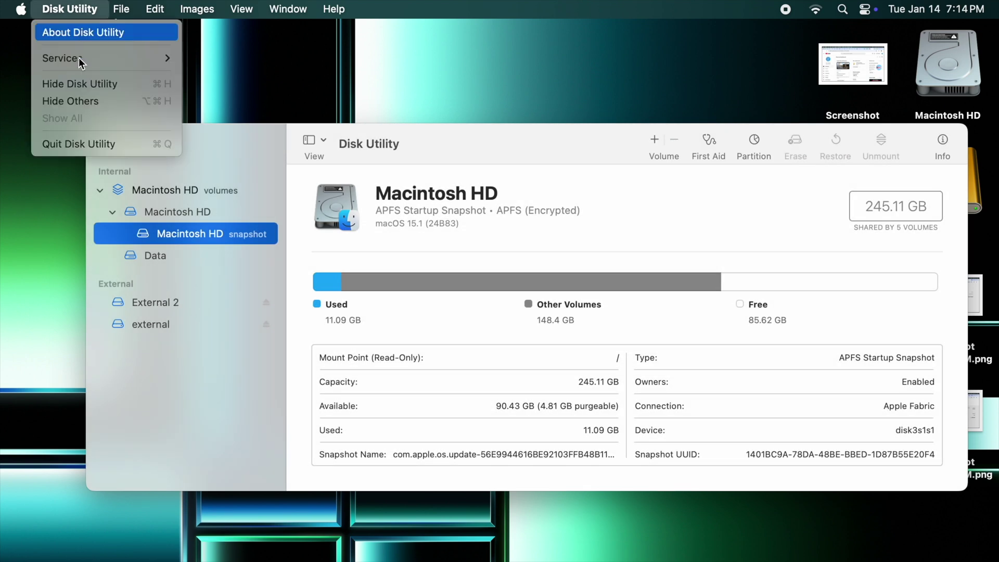
{"action": "left_click", "coordinate": [78, 144]}
{"action": "mouse_move", "coordinate": [30, 228]}
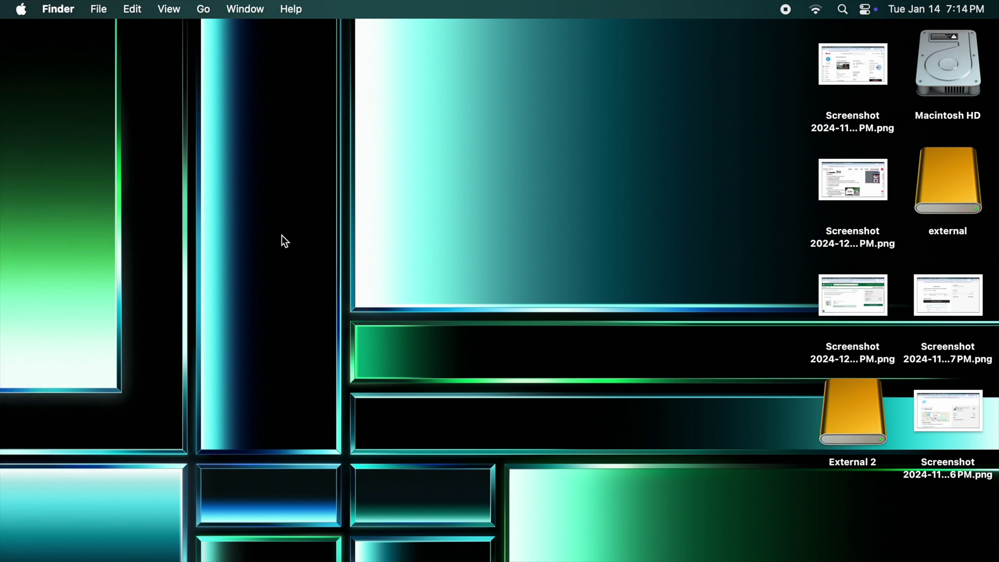
Open the external and External 2 drives in separate Finder windows and arrange them so both can be reached
{"action": "double_click", "coordinate": [945, 201]}
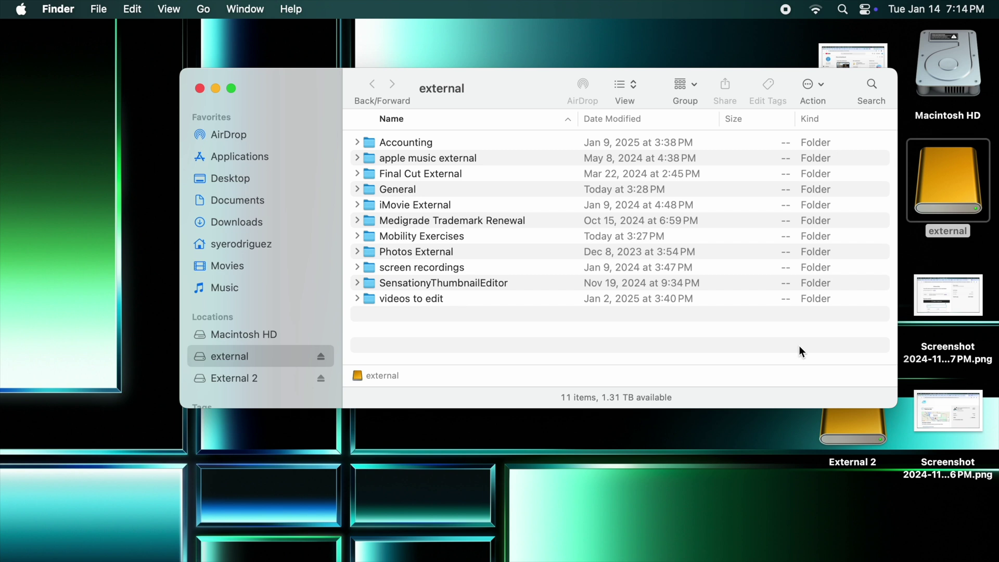
{"action": "double_click", "coordinate": [837, 440]}
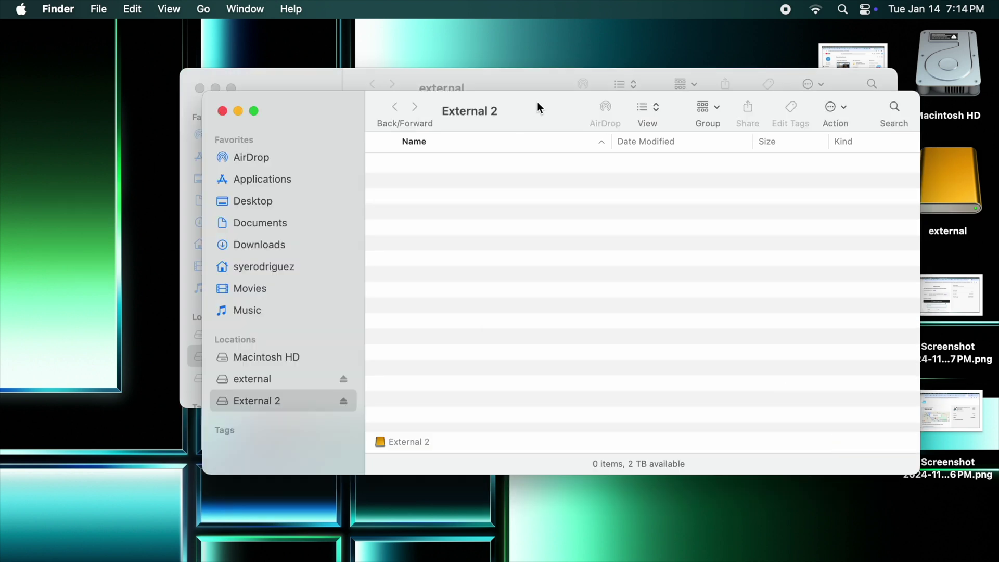
{"action": "left_click_drag", "start_coordinate": [537, 101], "coordinate": [379, 125]}
{"action": "left_click", "coordinate": [311, 79]}
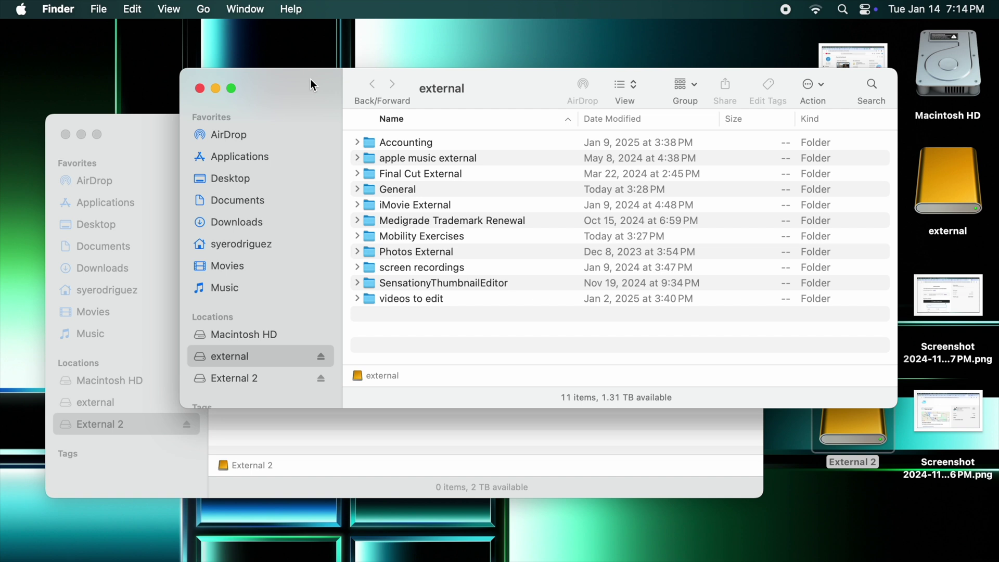
Copy all folders from the external drive to the External 2 drive
{"action": "left_click_drag", "start_coordinate": [311, 79], "coordinate": [461, 4]}
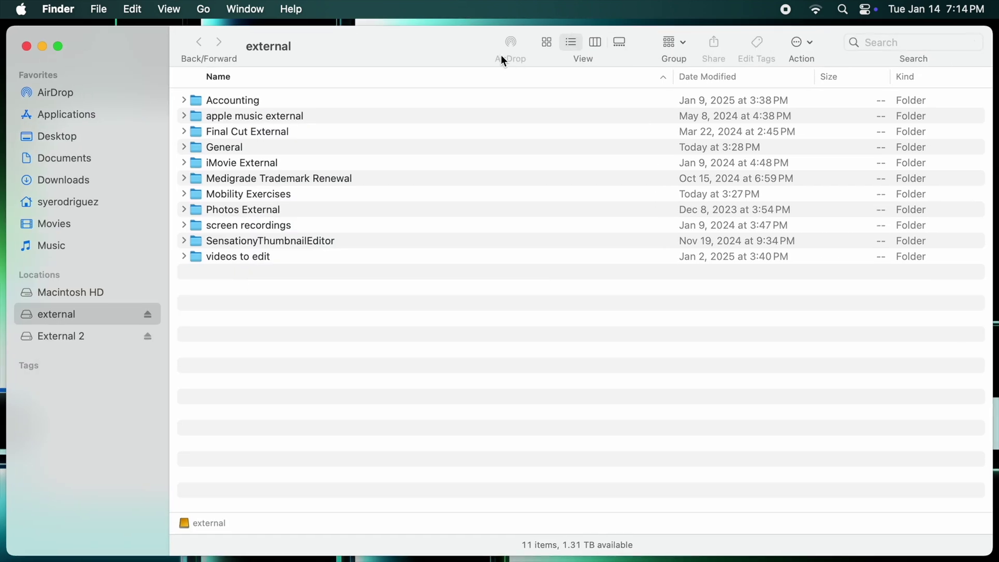
{"action": "double_click", "coordinate": [177, 52]}
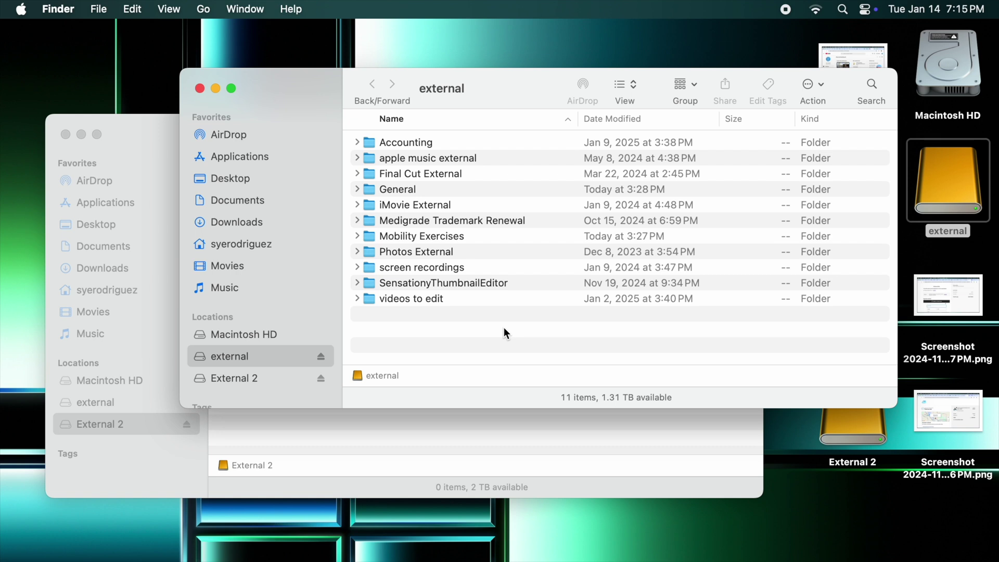
{"action": "left_click_drag", "start_coordinate": [504, 327], "coordinate": [493, 144]}
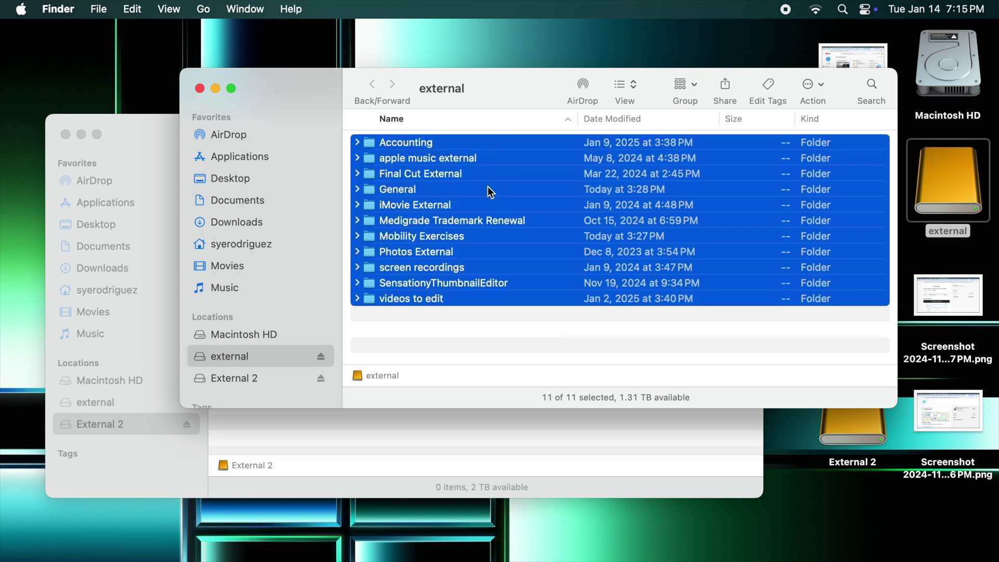
{"action": "left_click_drag", "start_coordinate": [488, 188], "coordinate": [431, 423]}
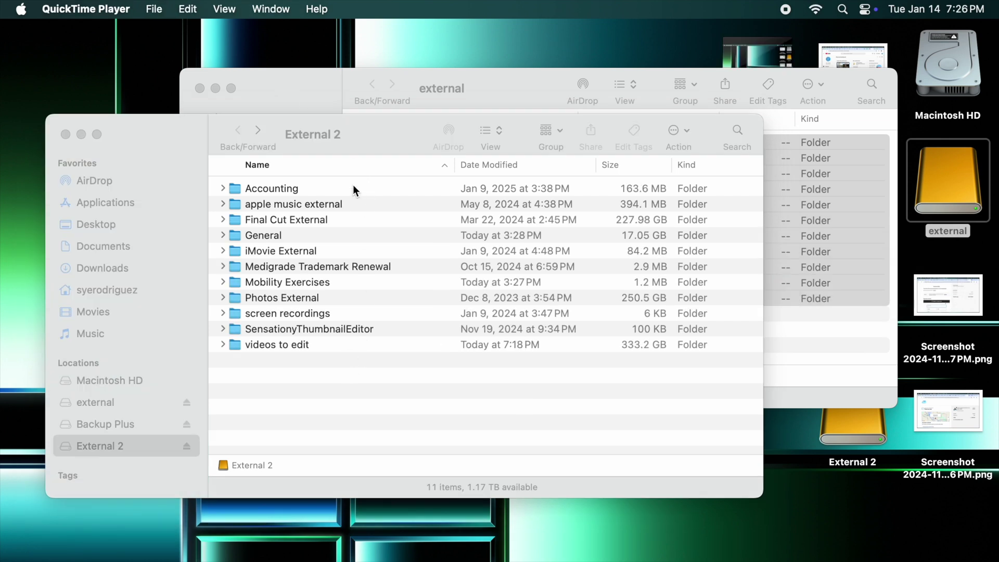
Compare the original folders on the external drive with the copies on External 2
{"action": "left_click", "coordinate": [304, 91]}
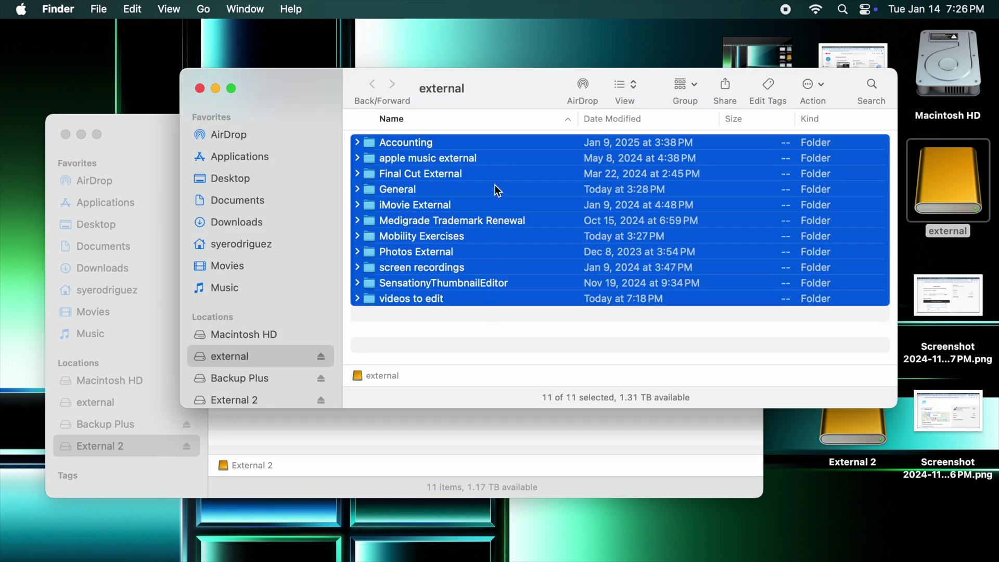
{"action": "left_click", "coordinate": [136, 126]}
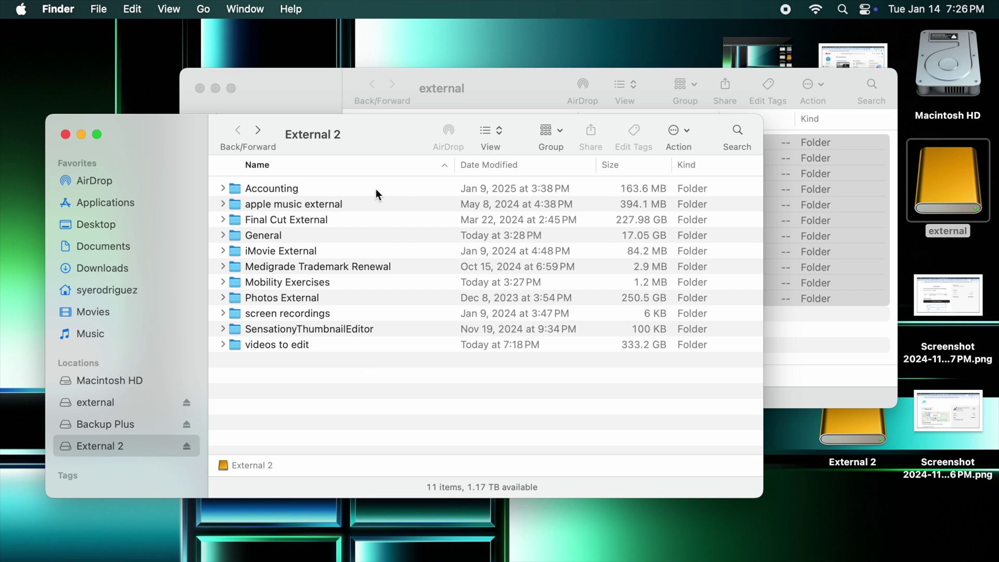
{"action": "left_click", "coordinate": [301, 84]}
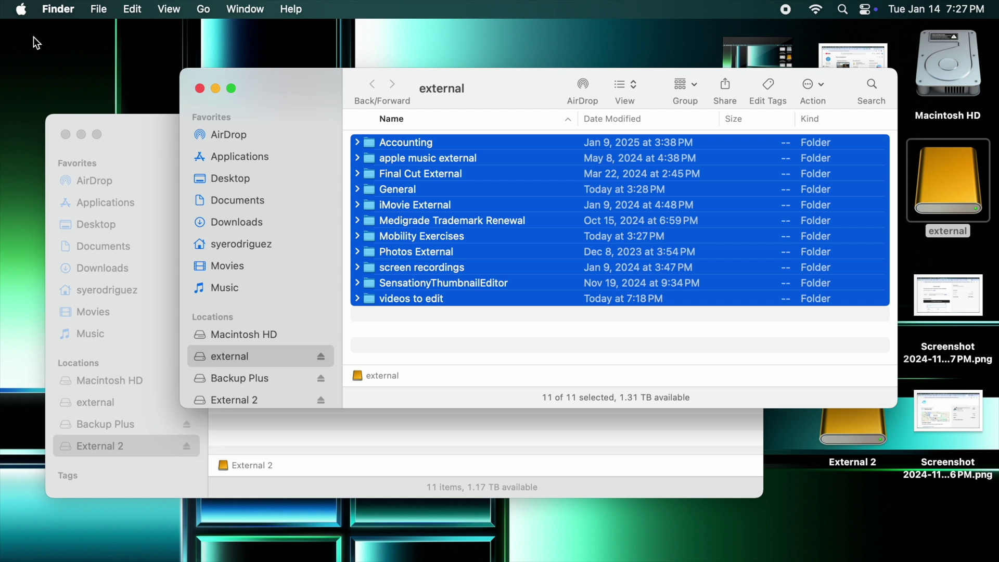
Open Blackmagic Disk Speed Test, run a speed test on the default target and stop it after the readings
{"action": "key", "text": "F4"}
{"action": "type", "text": "s"}
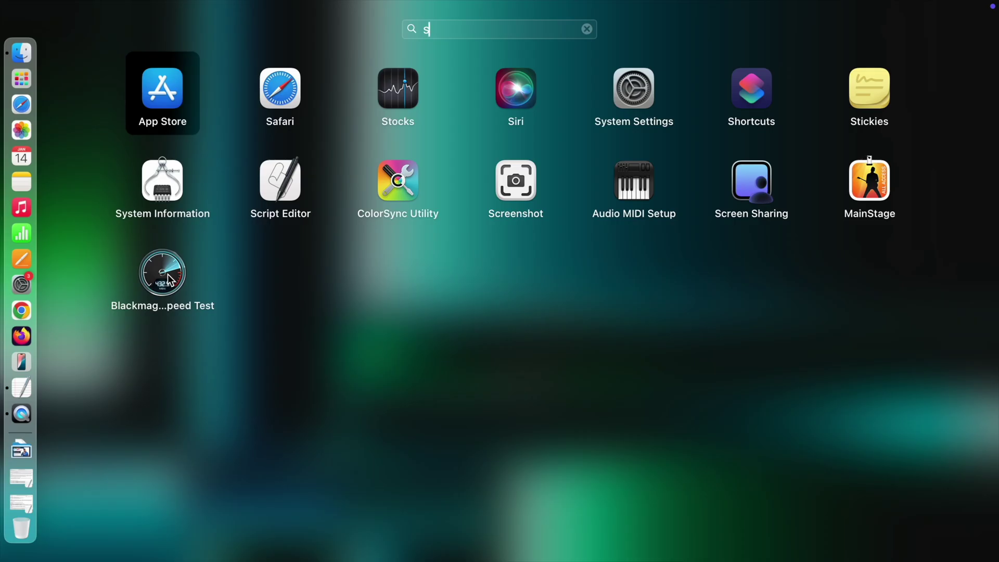
{"action": "left_click", "coordinate": [167, 274]}
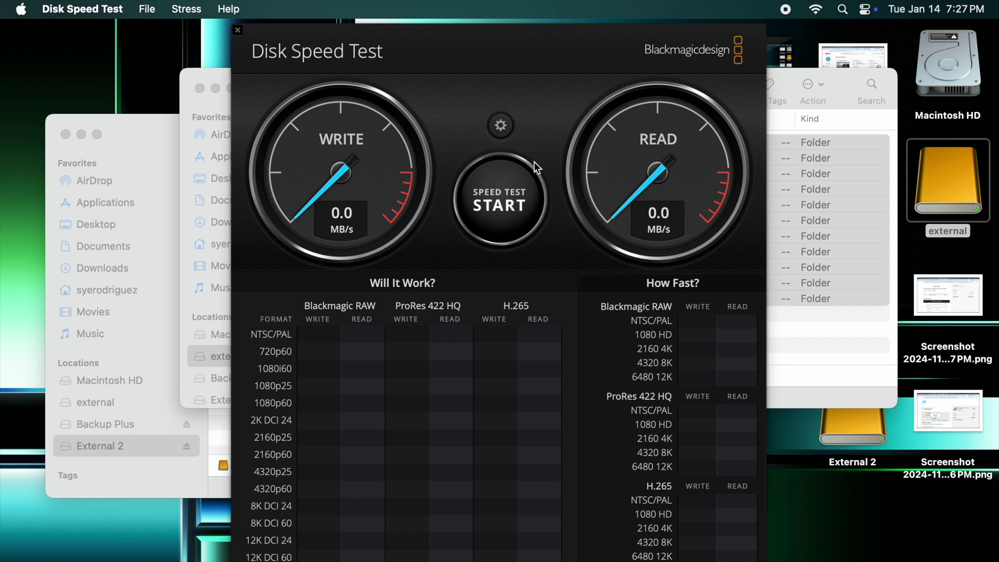
{"action": "left_click", "coordinate": [498, 198]}
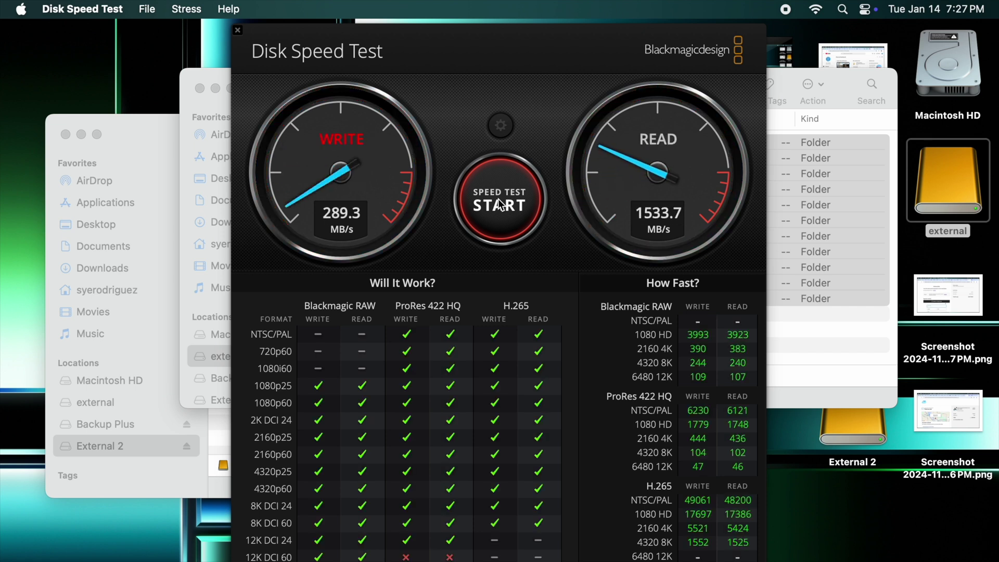
{"action": "left_click", "coordinate": [498, 199]}
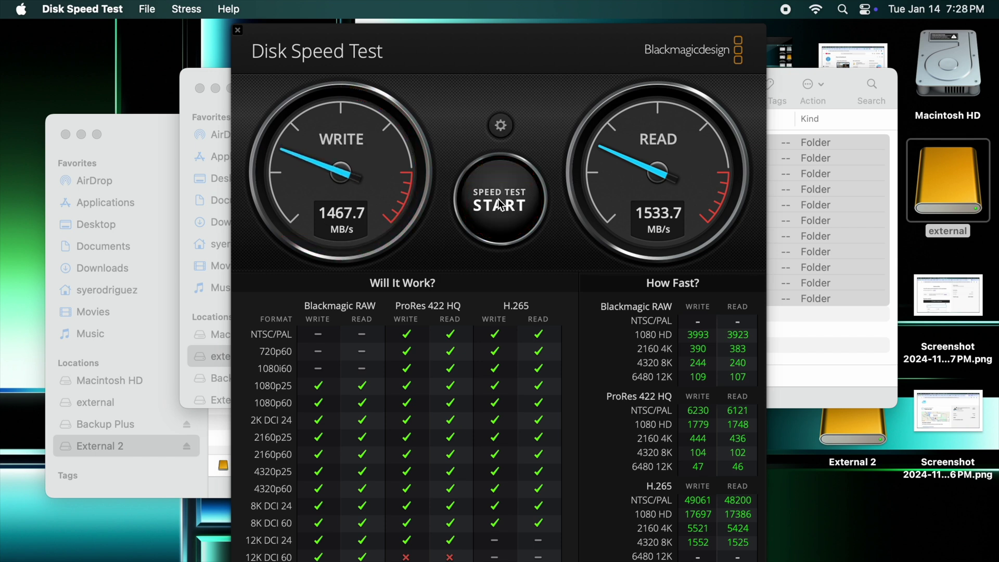
Set the external drive as the speed test target, run the test and stop it after the readings
{"action": "left_click", "coordinate": [147, 9]}
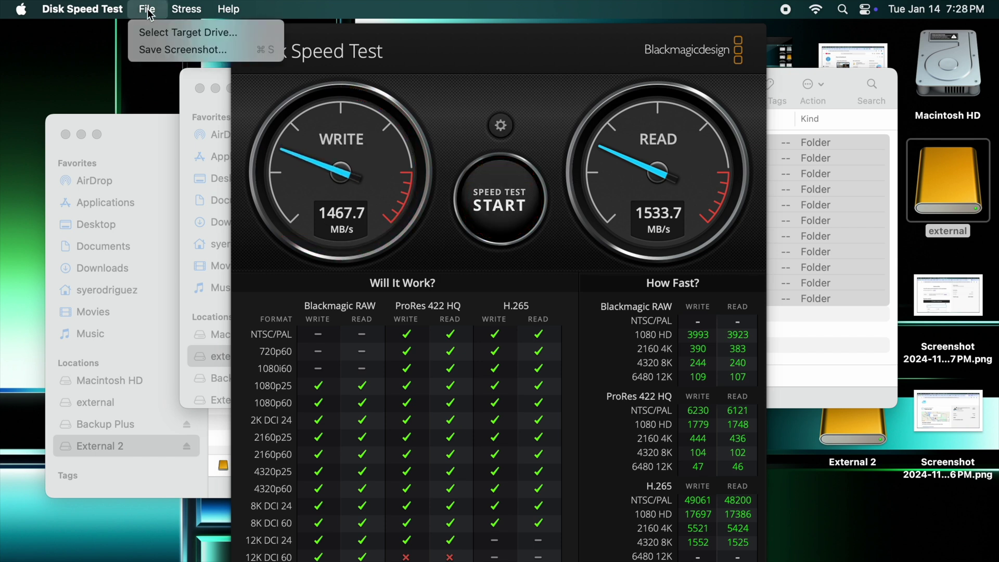
{"action": "left_click", "coordinate": [165, 33]}
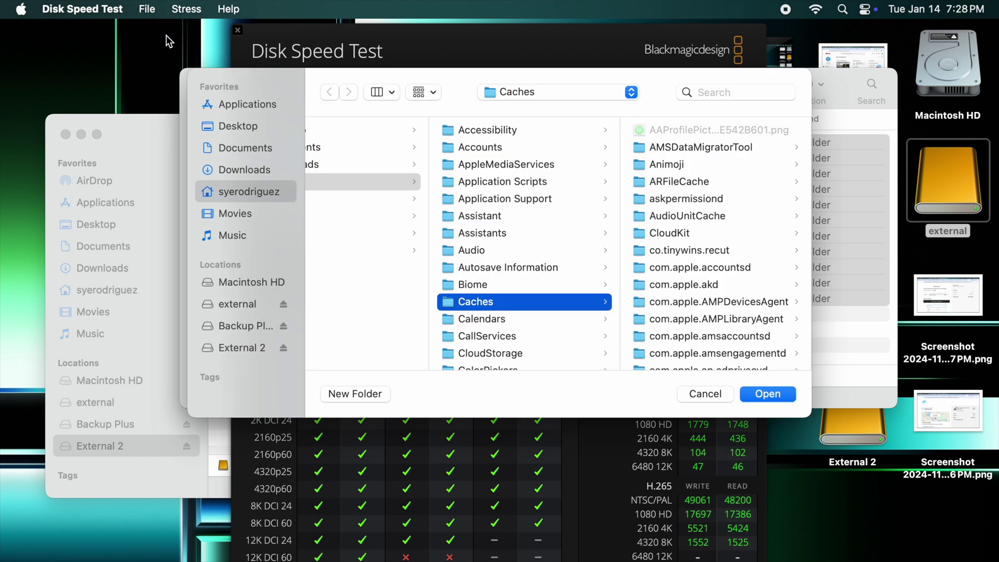
{"action": "left_click", "coordinate": [246, 307]}
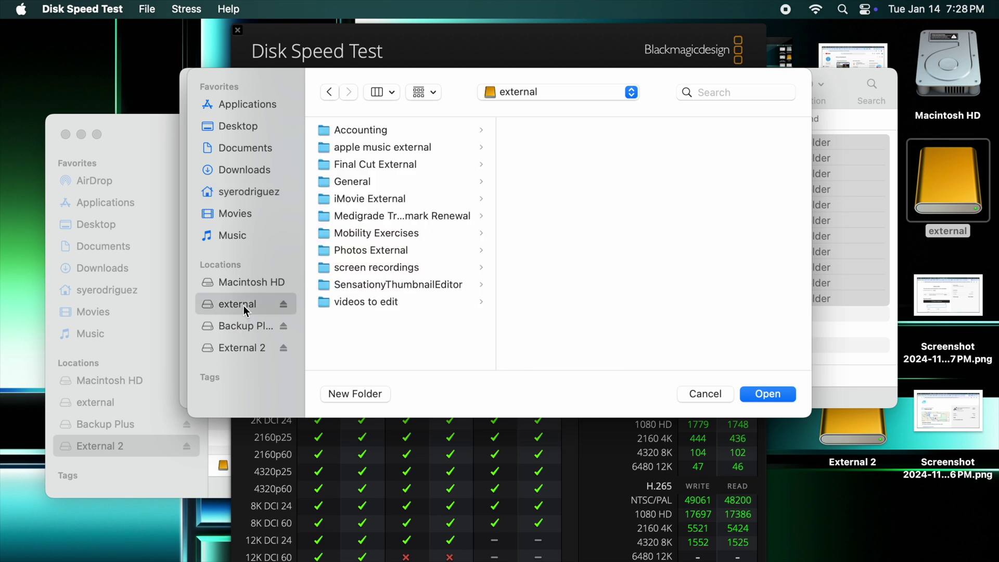
{"action": "left_click", "coordinate": [768, 397]}
{"action": "left_click", "coordinate": [487, 191]}
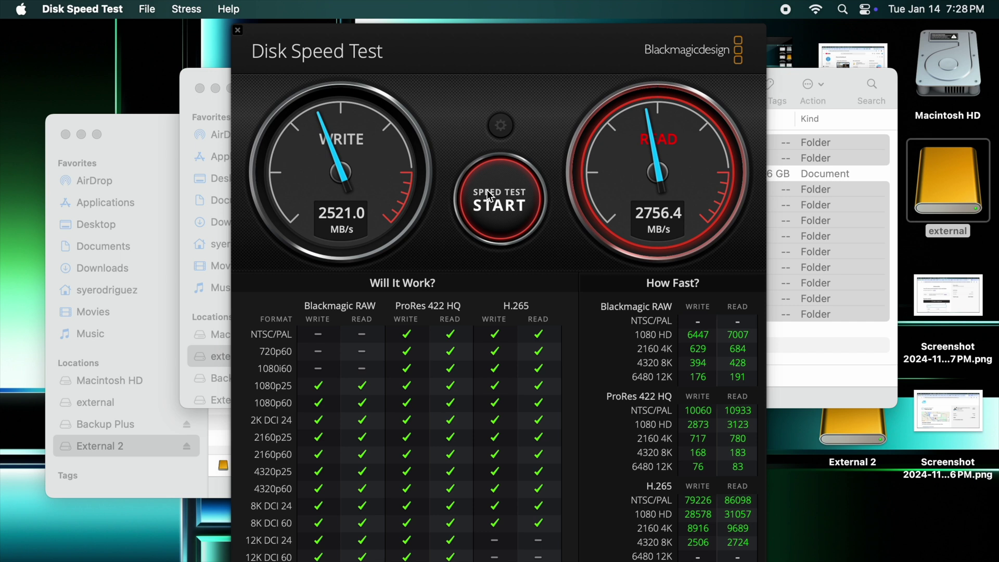
{"action": "left_click", "coordinate": [499, 200]}
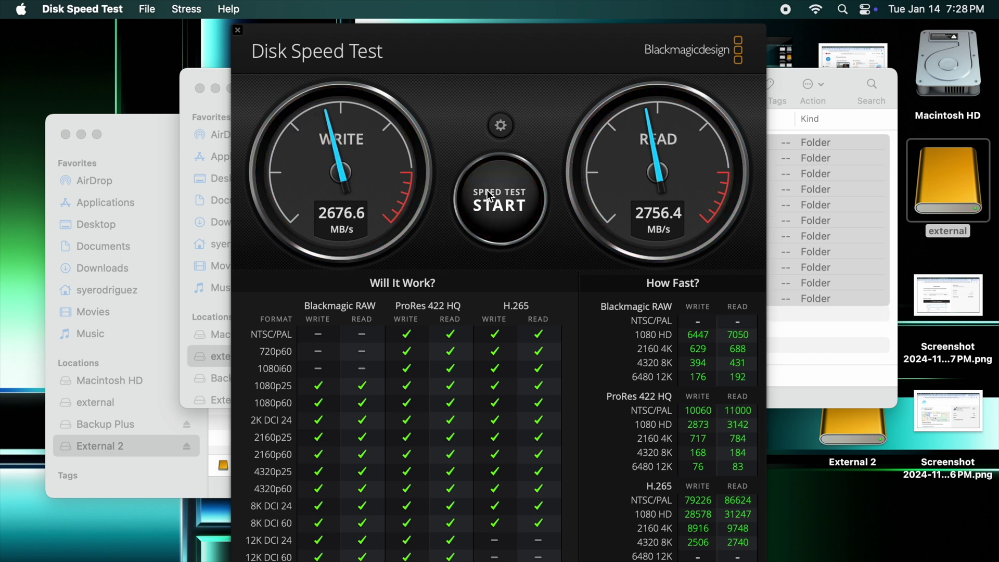
Set External 2 as the speed test target, run the test and stop it after the readings
{"action": "left_click", "coordinate": [147, 9]}
{"action": "left_click", "coordinate": [175, 31]}
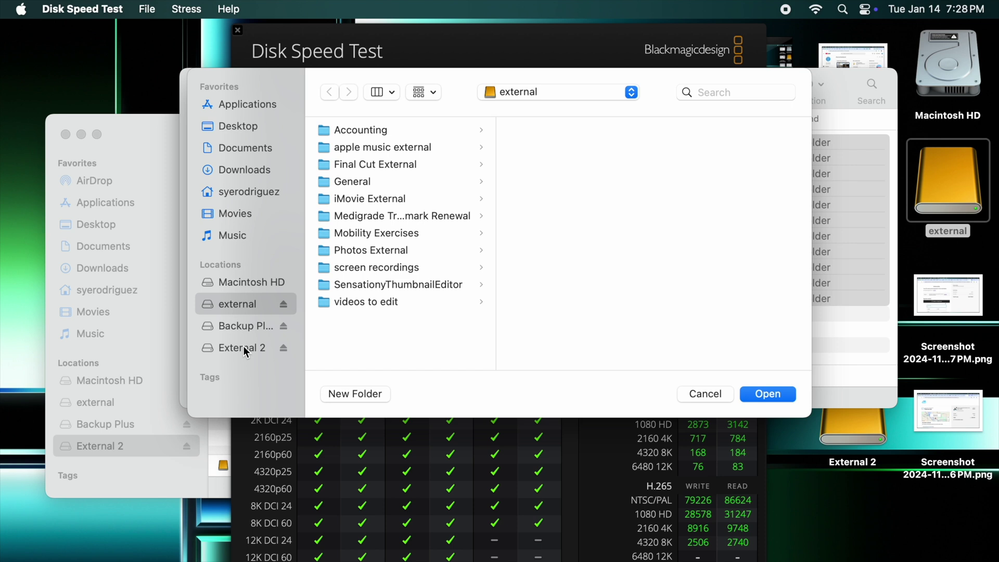
{"action": "left_click", "coordinate": [244, 348]}
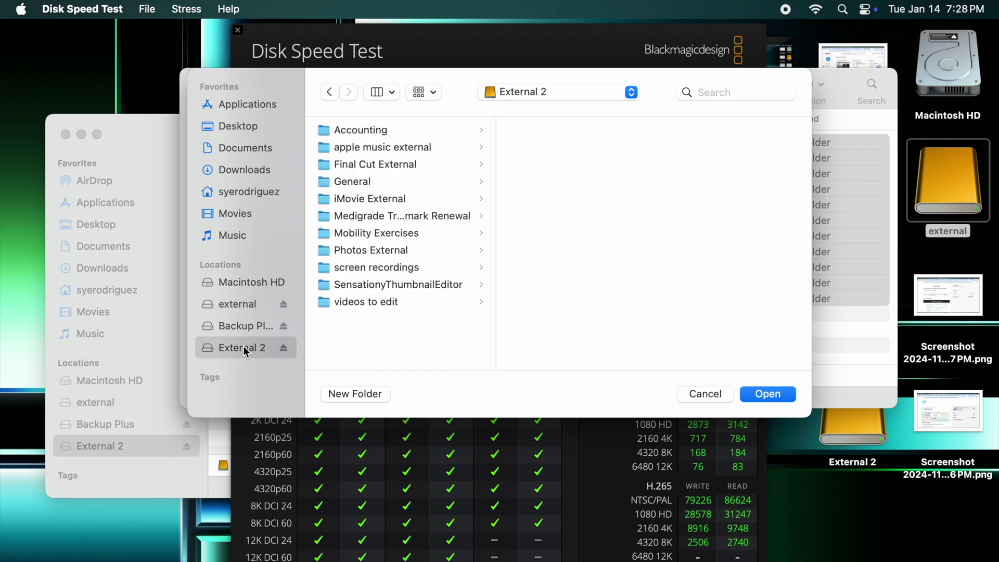
{"action": "left_click", "coordinate": [760, 393]}
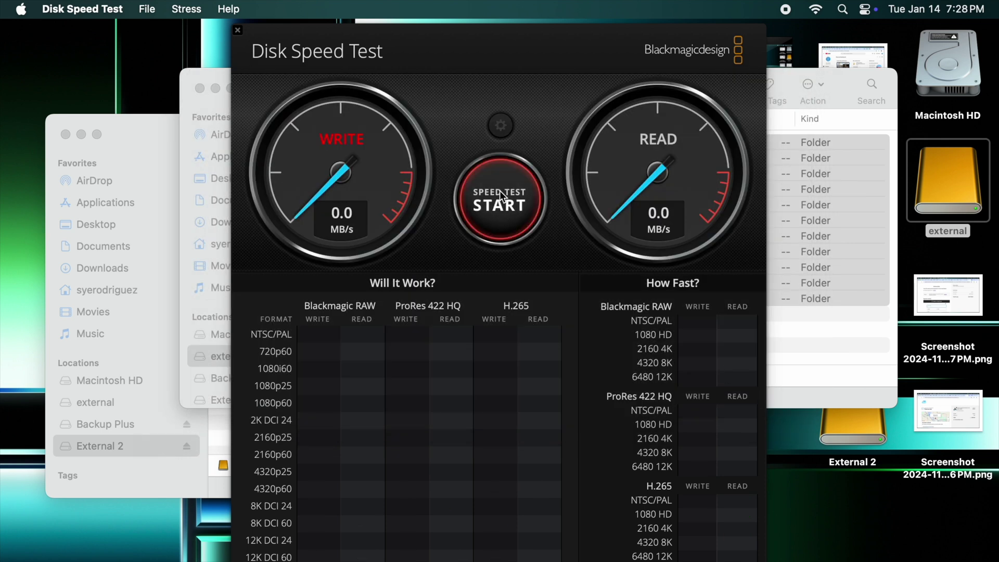
{"action": "left_click", "coordinate": [500, 193]}
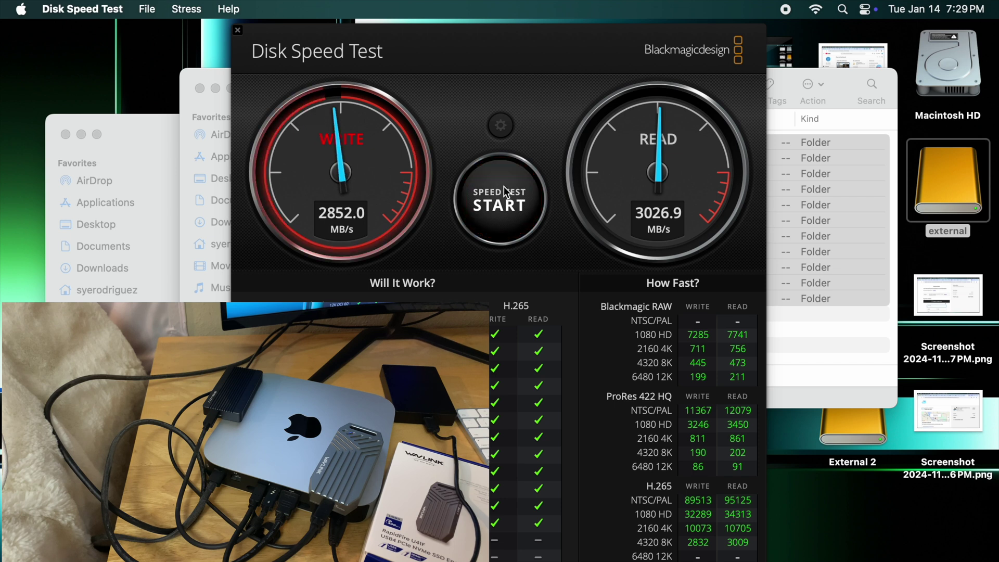
Set the Backup Plus drive as the speed test target and run the test
{"action": "left_click", "coordinate": [147, 9]}
{"action": "left_click", "coordinate": [152, 33]}
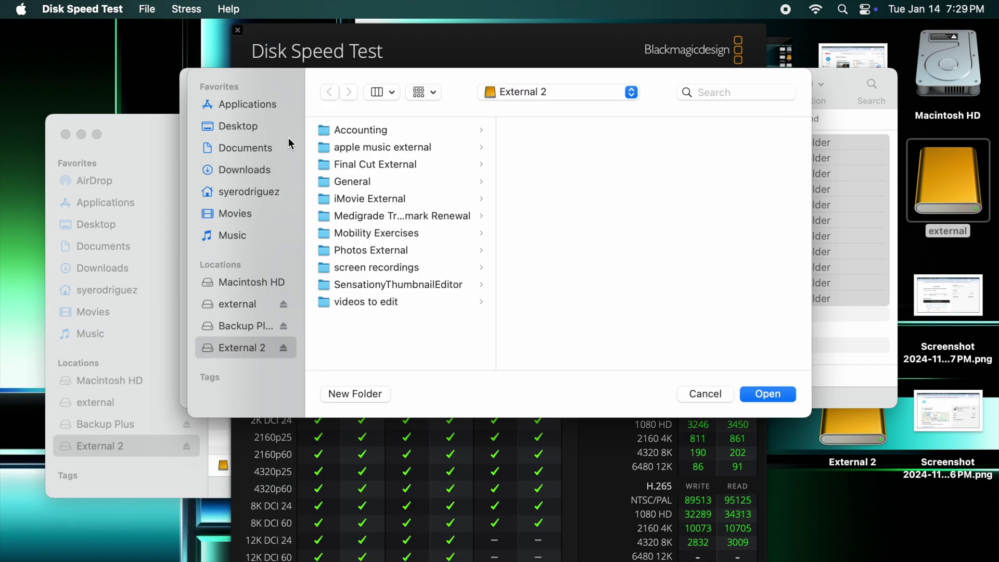
{"action": "left_click", "coordinate": [242, 326]}
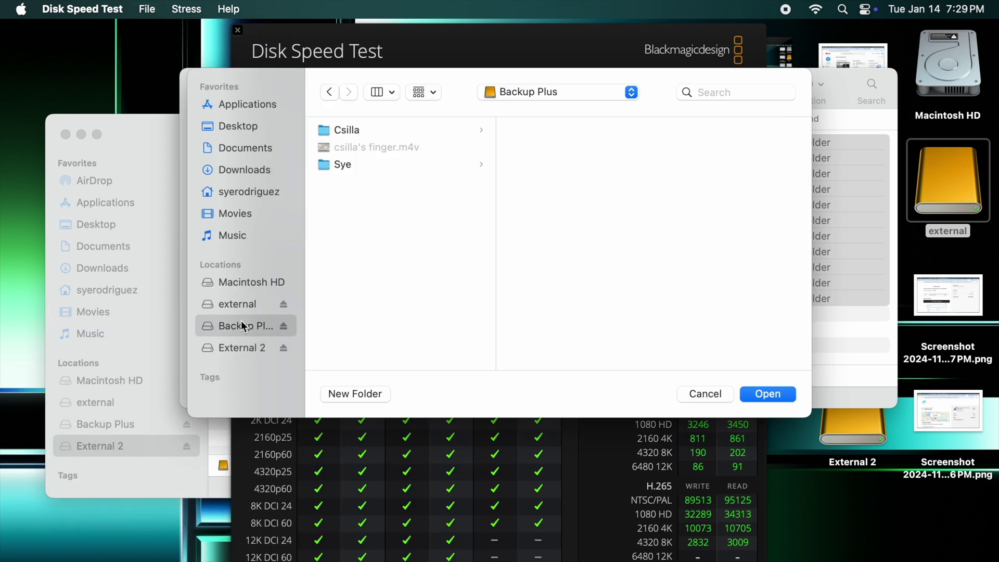
{"action": "left_click", "coordinate": [770, 392]}
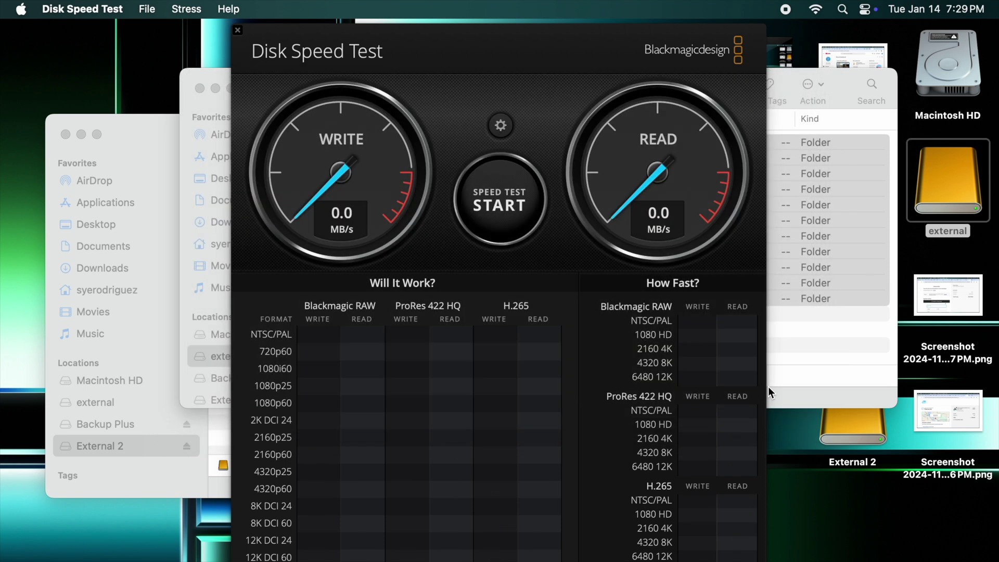
{"action": "left_click", "coordinate": [498, 190]}
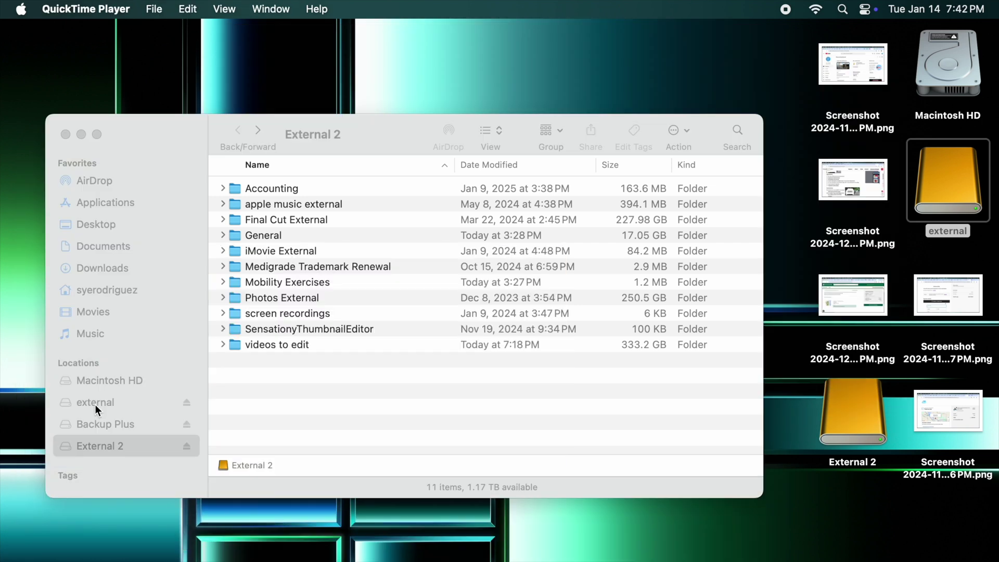
Switch to Finder and open Final Cut Pro External.fcpbundle from the external drive's Final Cut External folder
{"action": "left_click", "coordinate": [95, 405]}
{"action": "left_click", "coordinate": [95, 404]}
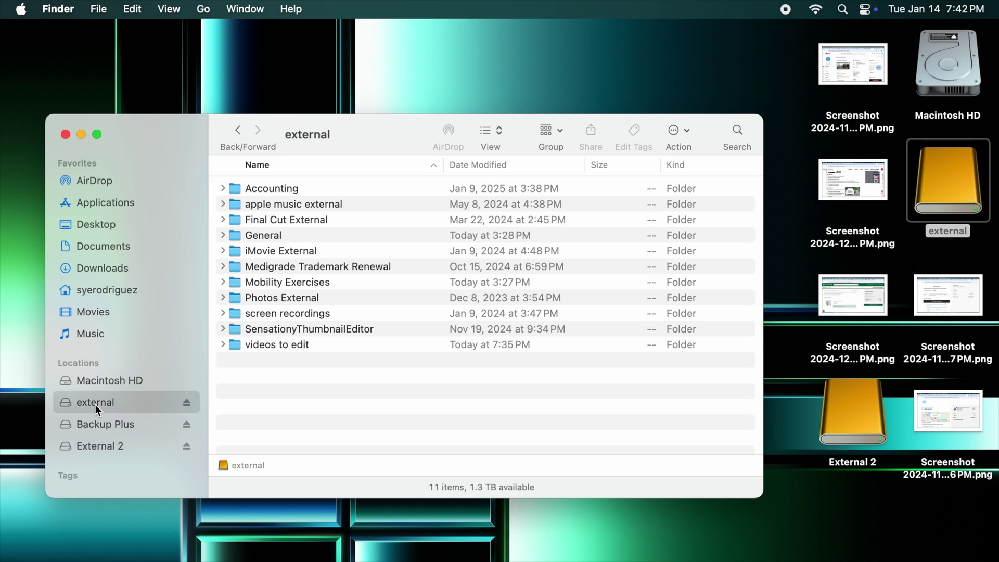
{"action": "double_click", "coordinate": [355, 221]}
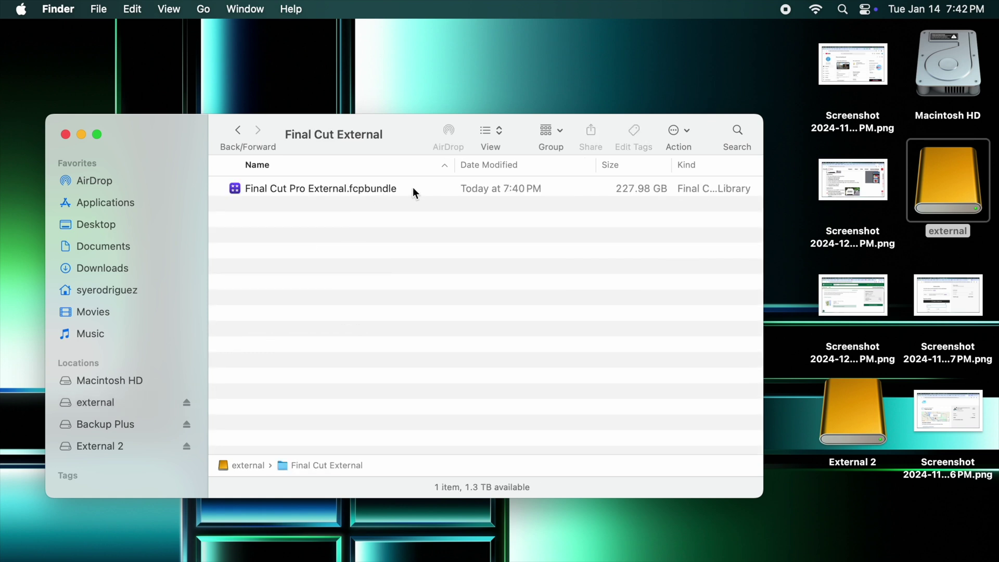
{"action": "double_click", "coordinate": [419, 190]}
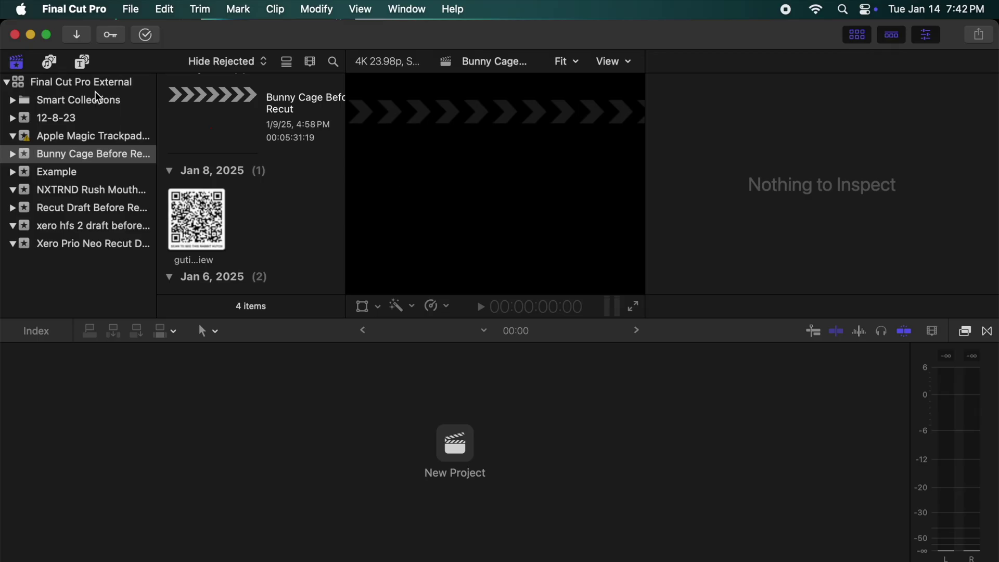
Reveal the Final Cut Pro External library in Finder to check which drive it is stored on
{"action": "left_click", "coordinate": [97, 88]}
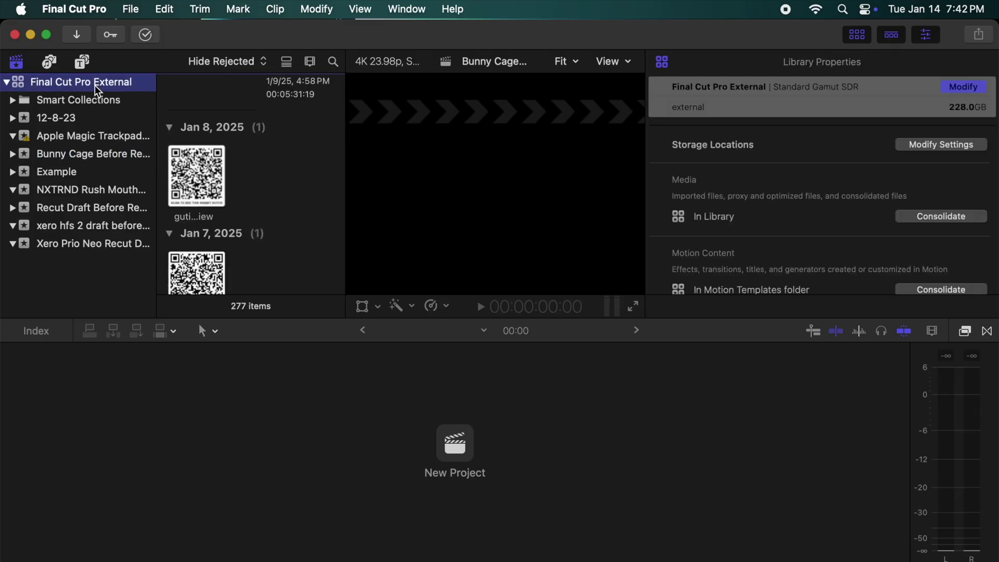
{"action": "right_click", "coordinate": [98, 90]}
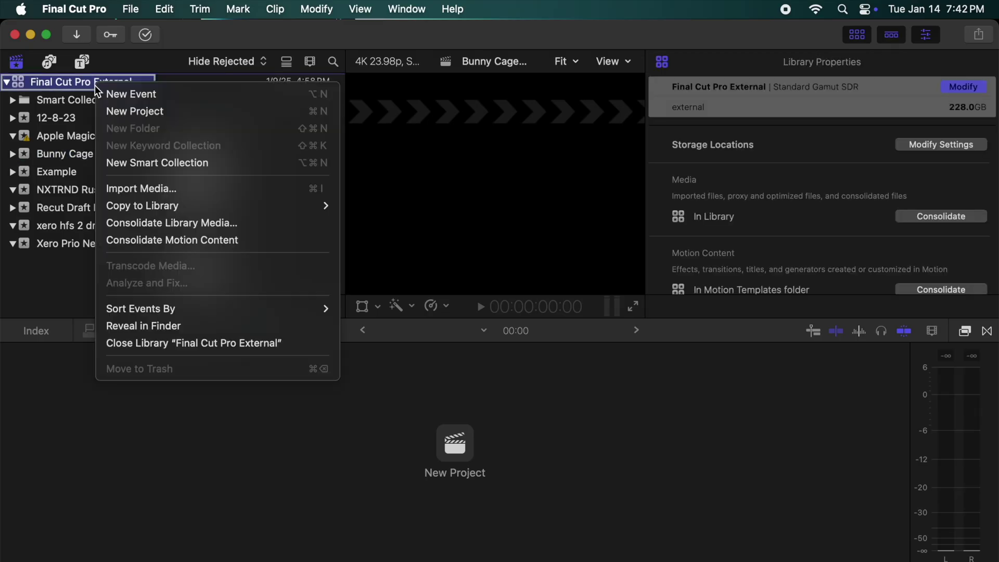
{"action": "left_click", "coordinate": [140, 328]}
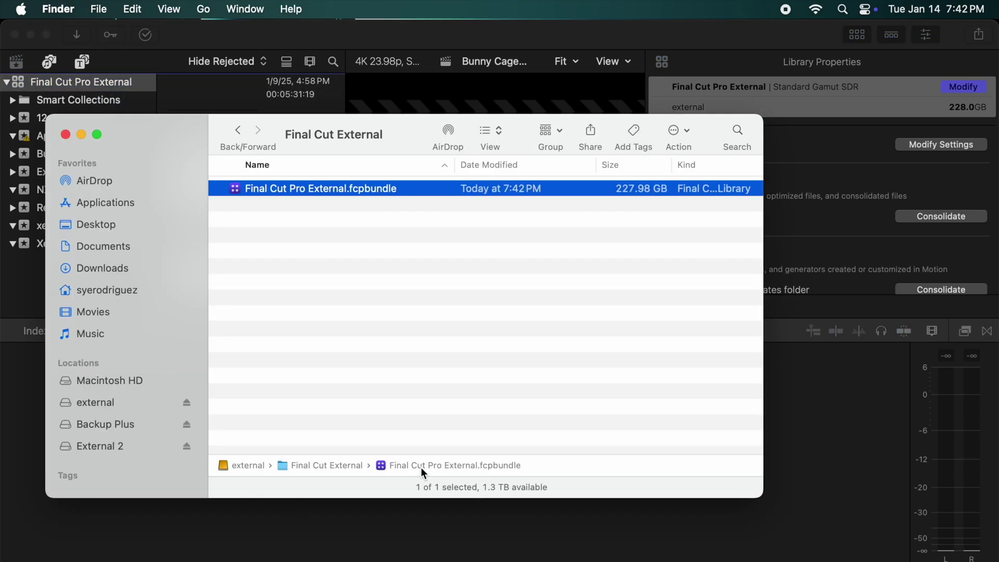
Close the Finder window showing the original library and quit Final Cut Pro
{"action": "left_click", "coordinate": [66, 135]}
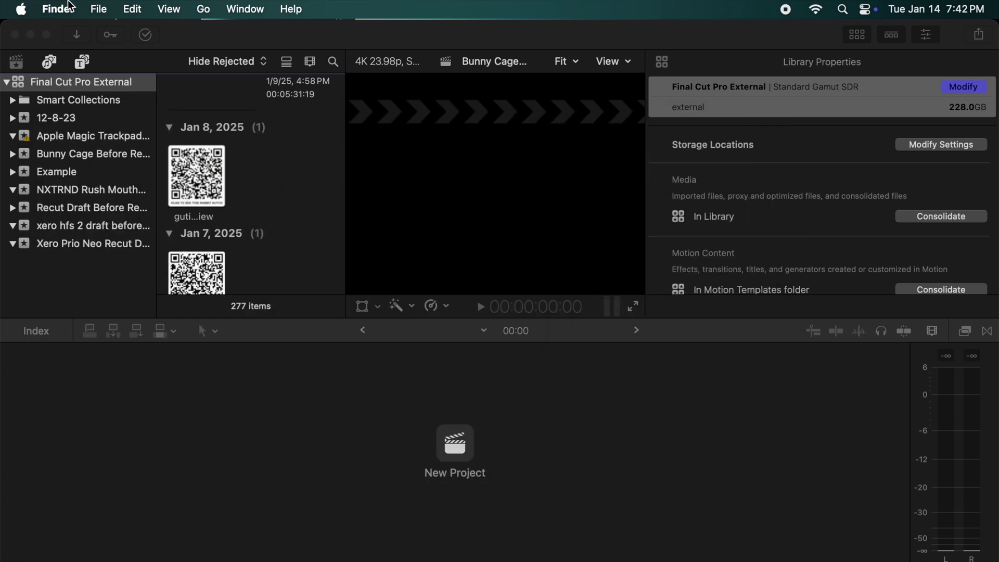
{"action": "left_click", "coordinate": [242, 44]}
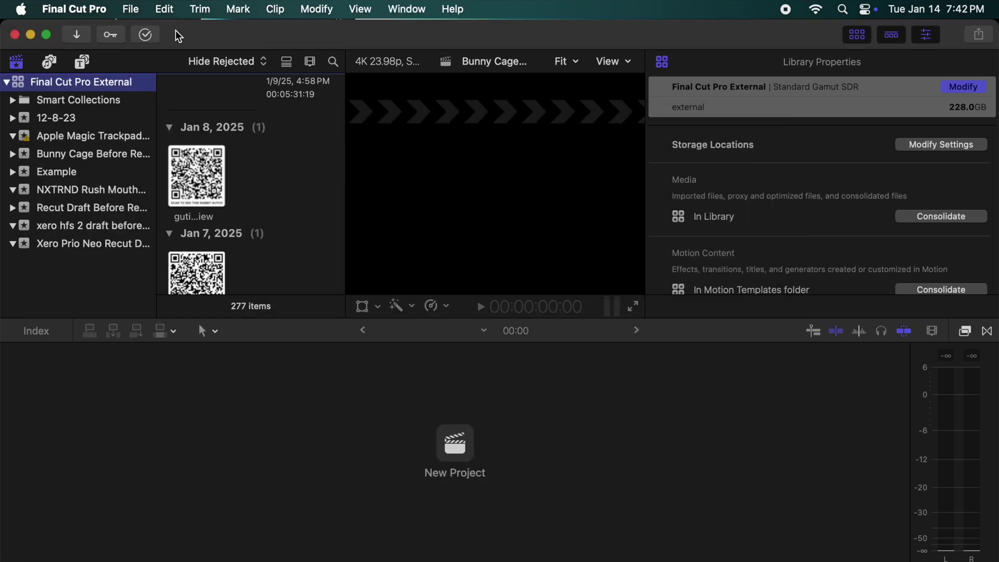
{"action": "left_click", "coordinate": [78, 8]}
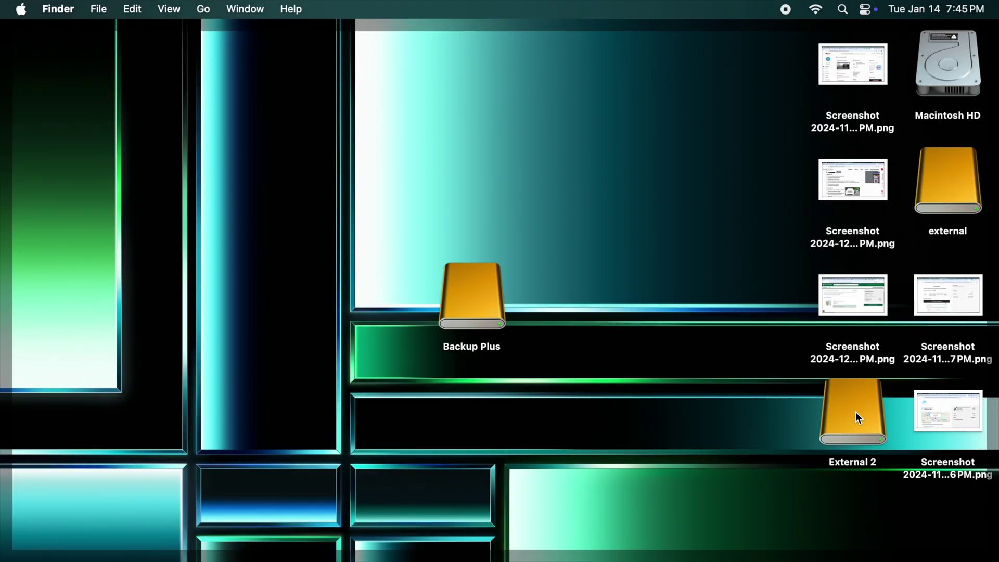
Open the copied Final Cut Pro External.fcpbundle from the Final Cut External folder on External 2
{"action": "double_click", "coordinate": [858, 416]}
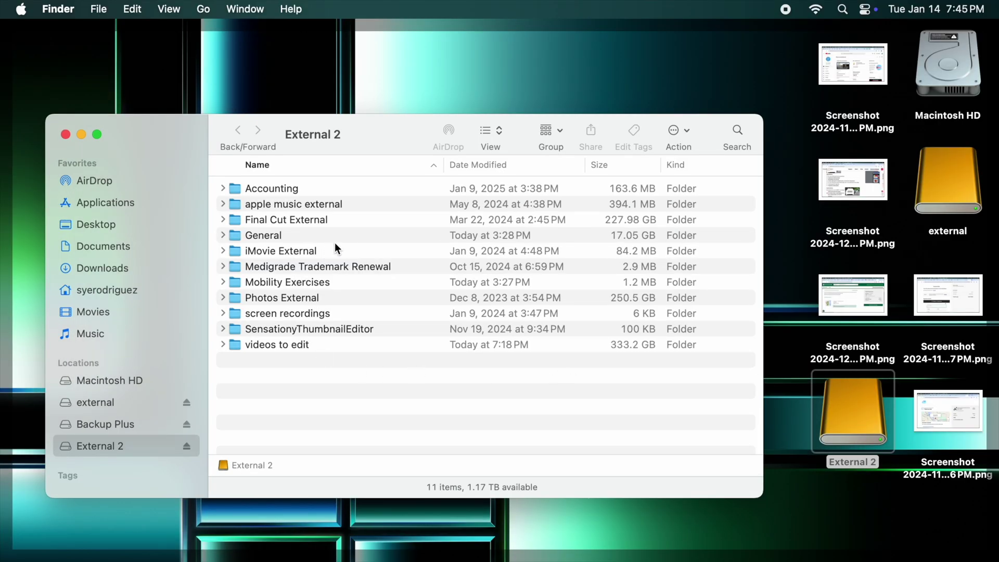
{"action": "double_click", "coordinate": [364, 225]}
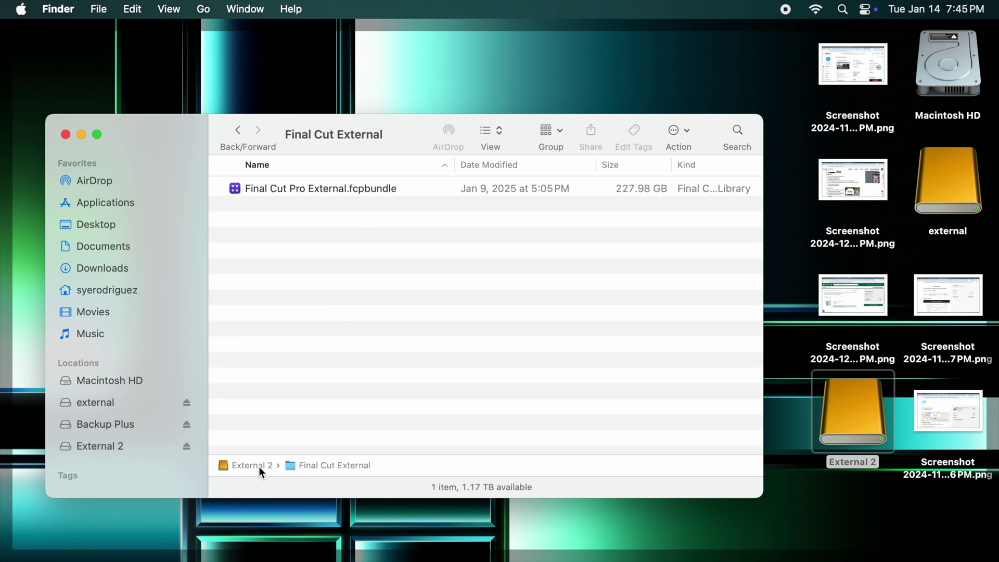
{"action": "double_click", "coordinate": [360, 189]}
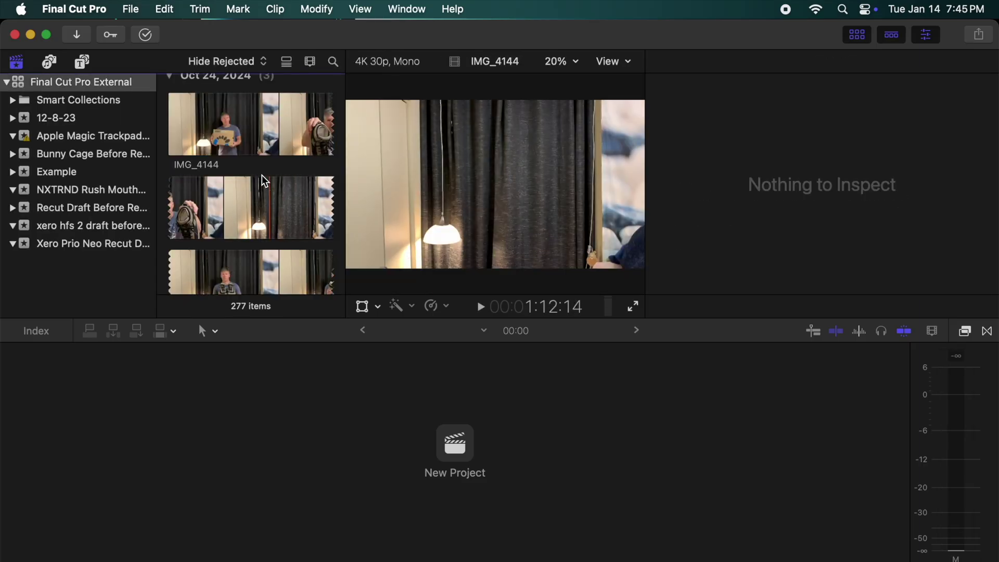
Reveal the library opened from External 2 in Finder to check its storage location
{"action": "left_click", "coordinate": [73, 88]}
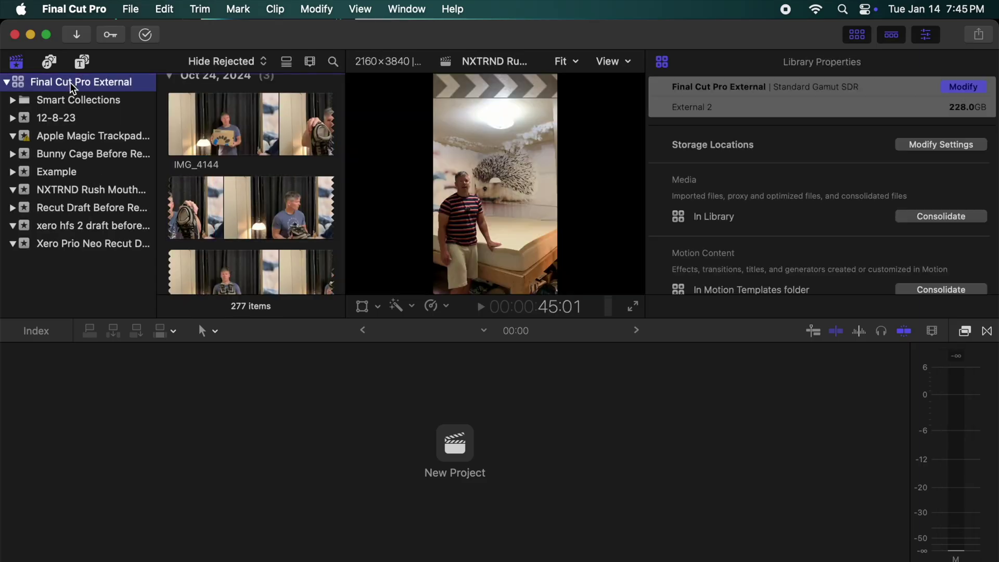
{"action": "right_click", "coordinate": [74, 88]}
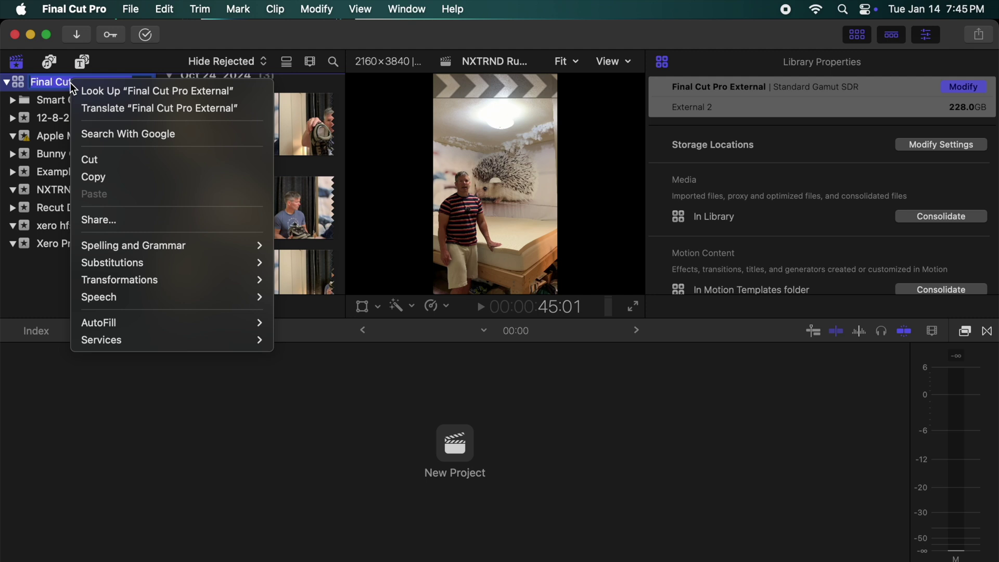
{"action": "right_click", "coordinate": [123, 82]}
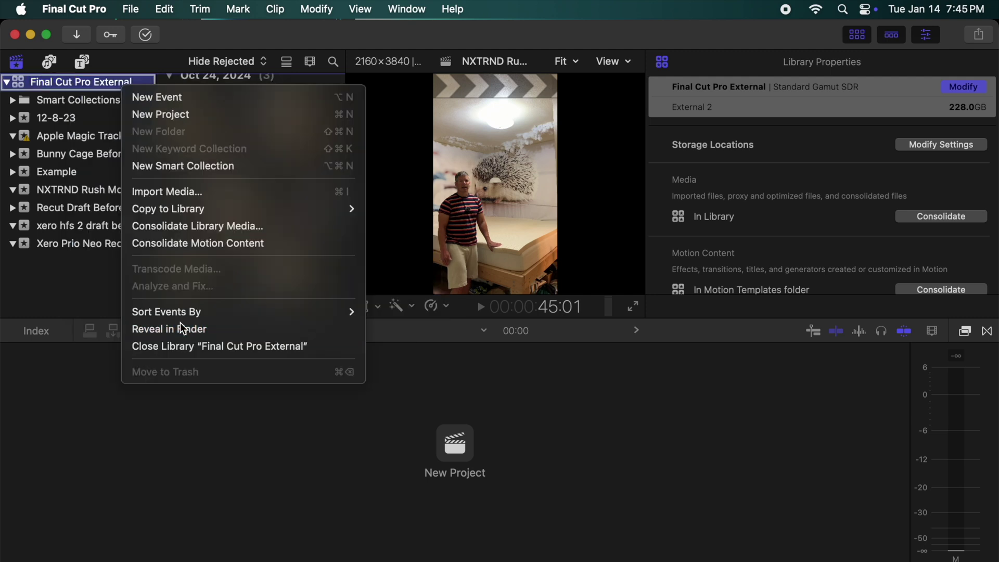
{"action": "left_click", "coordinate": [182, 328]}
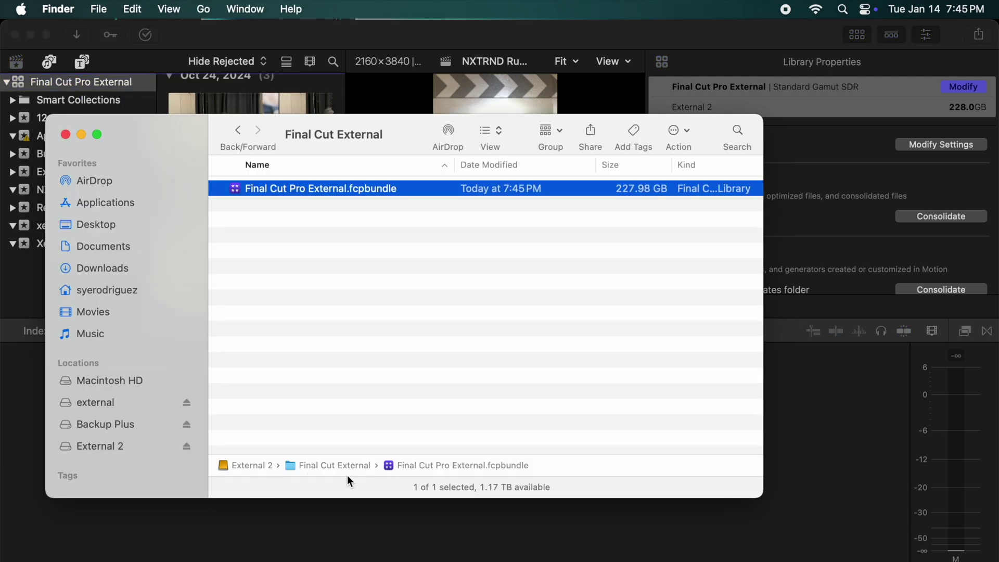